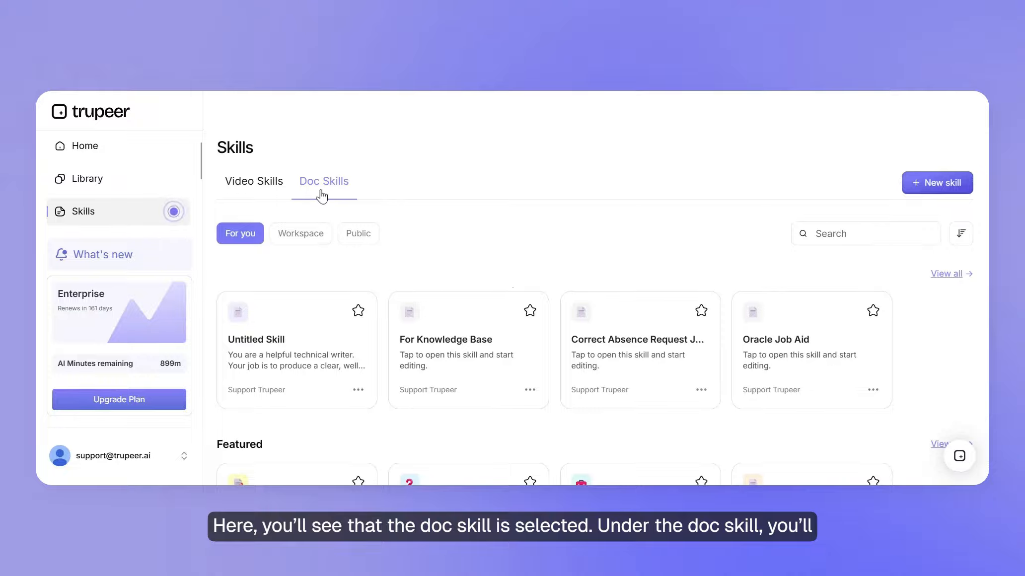
Browse the doc skills for you, then those in the workspace and the public ones
scroll(345, 258, down, 1)
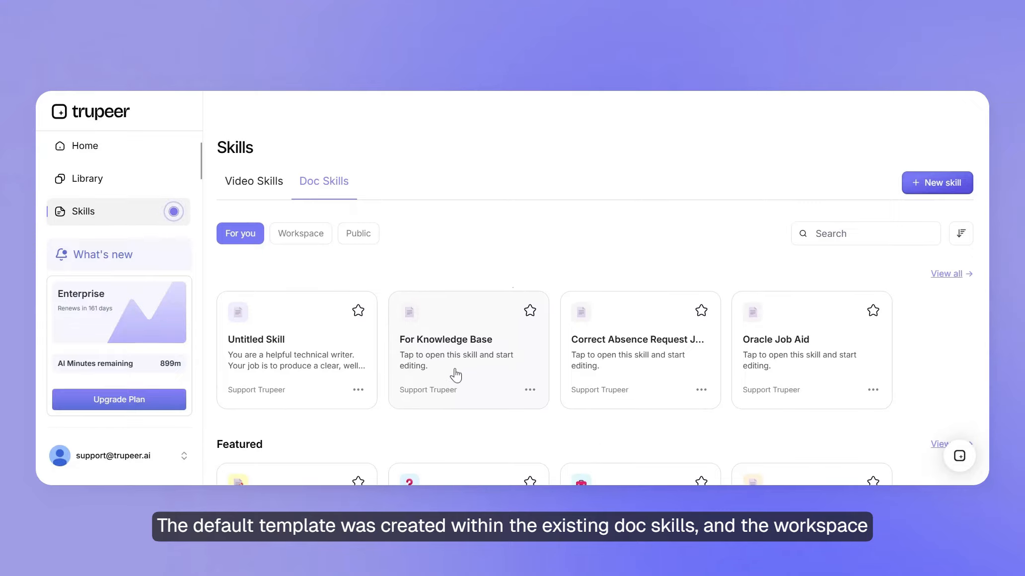
click(298, 233)
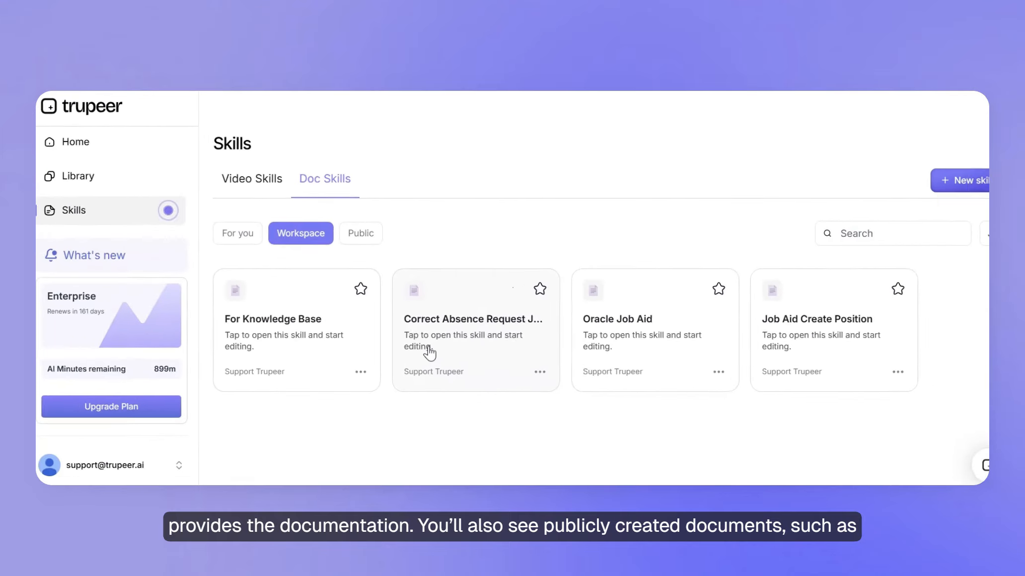
click(359, 234)
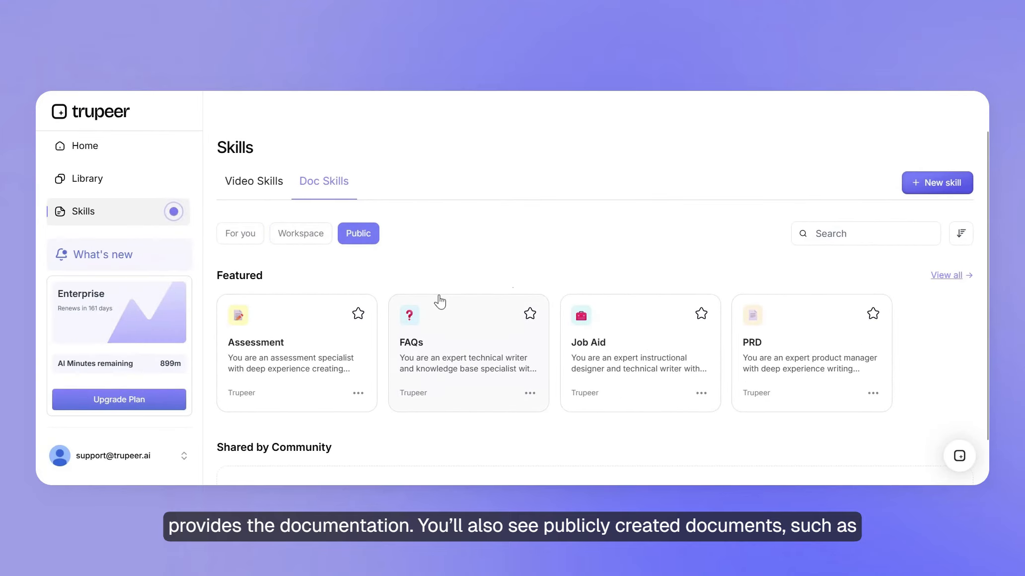
scroll(434, 300, down, 1)
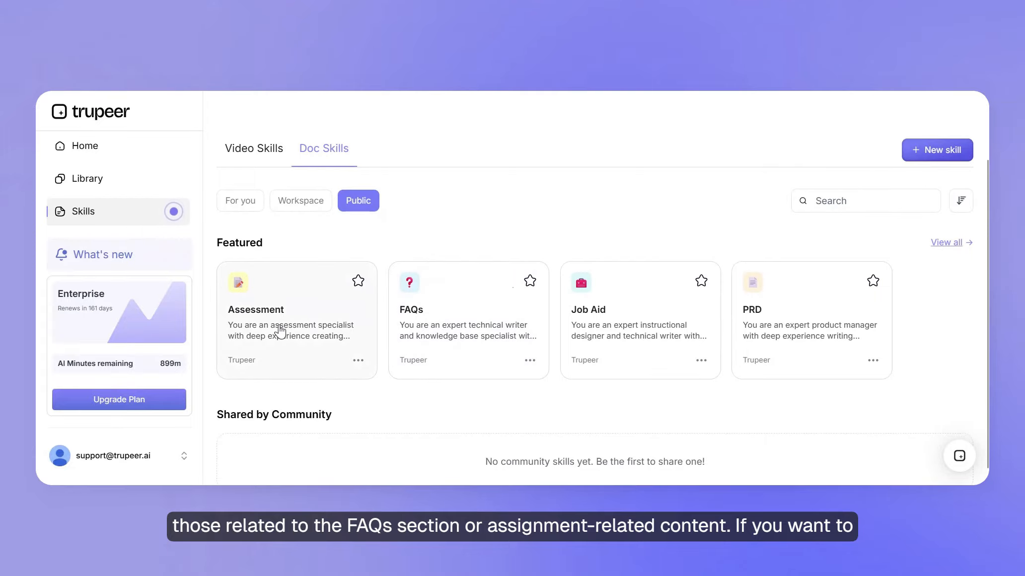
scroll(280, 331, up, 1)
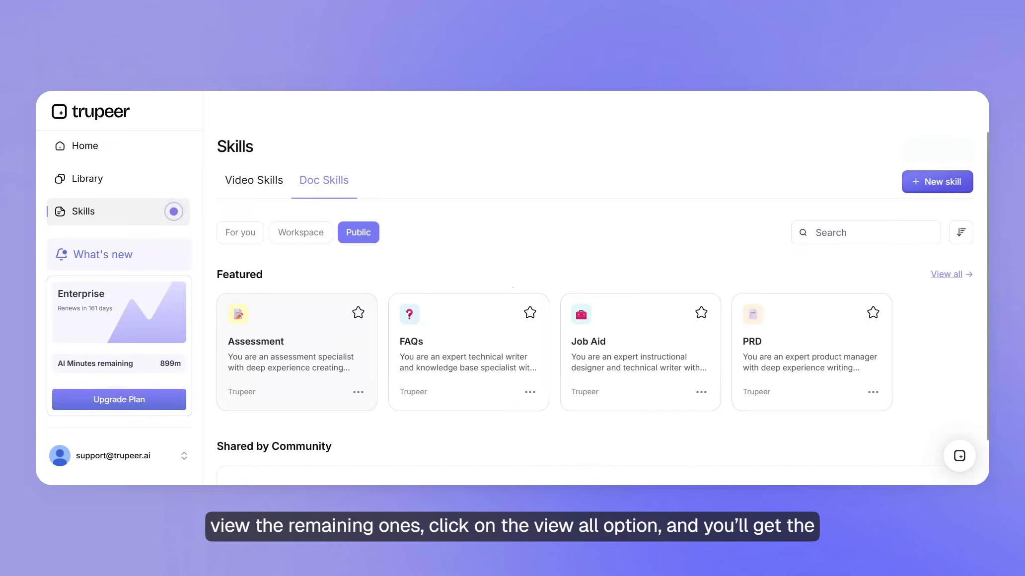
View all featured public doc skills, then return through the workspace skills to the For you list
click(936, 277)
scroll(645, 348, down, 2)
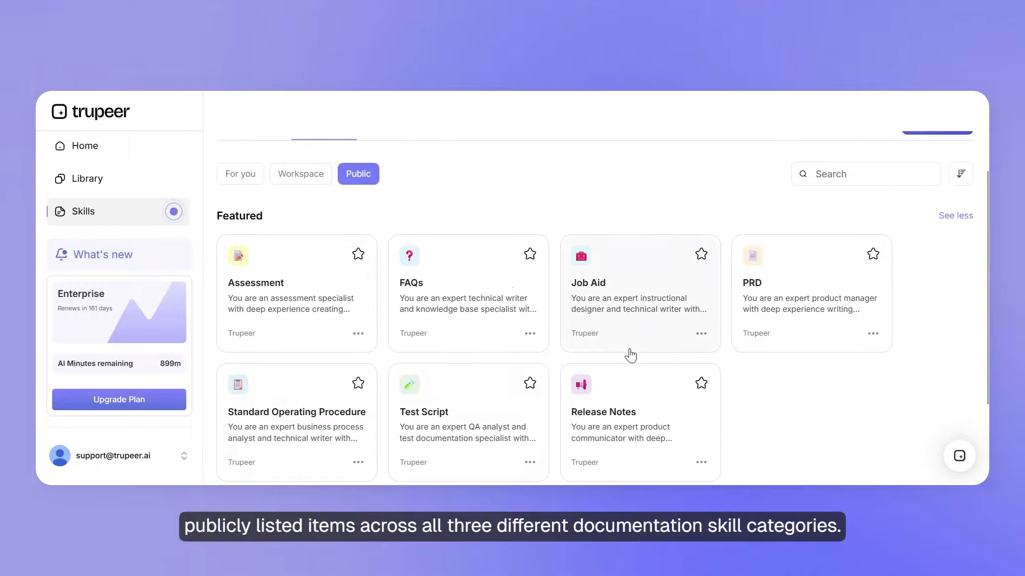
scroll(497, 367, up, 1)
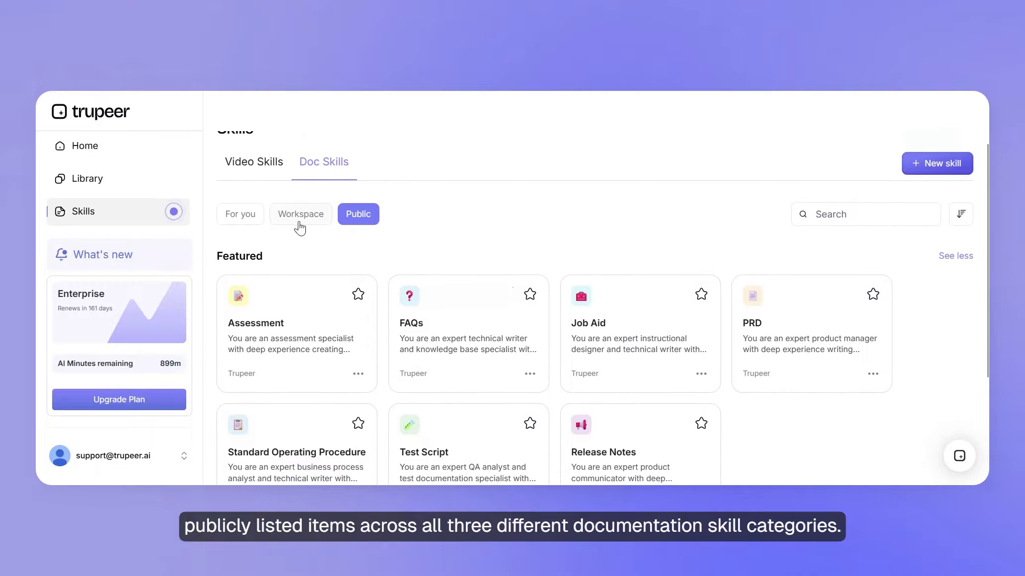
click(301, 217)
click(238, 232)
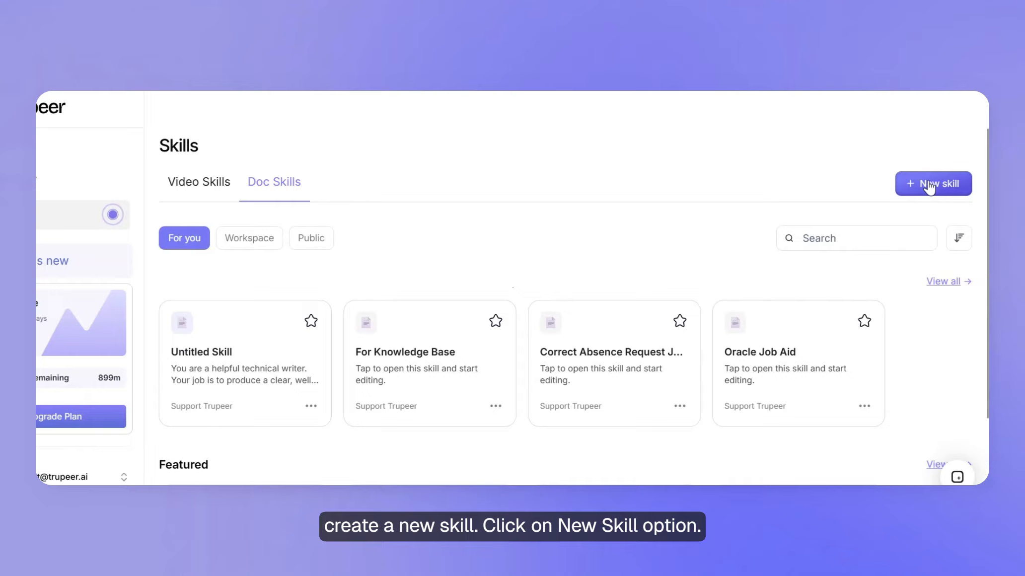
Create a new doc skill with manual setup and look over its template settings
click(929, 187)
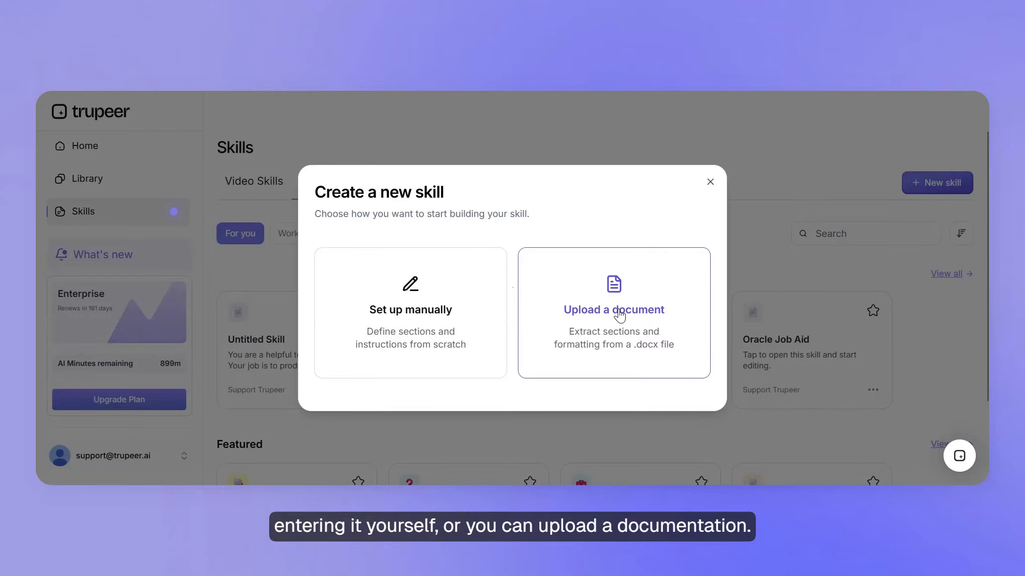
click(404, 310)
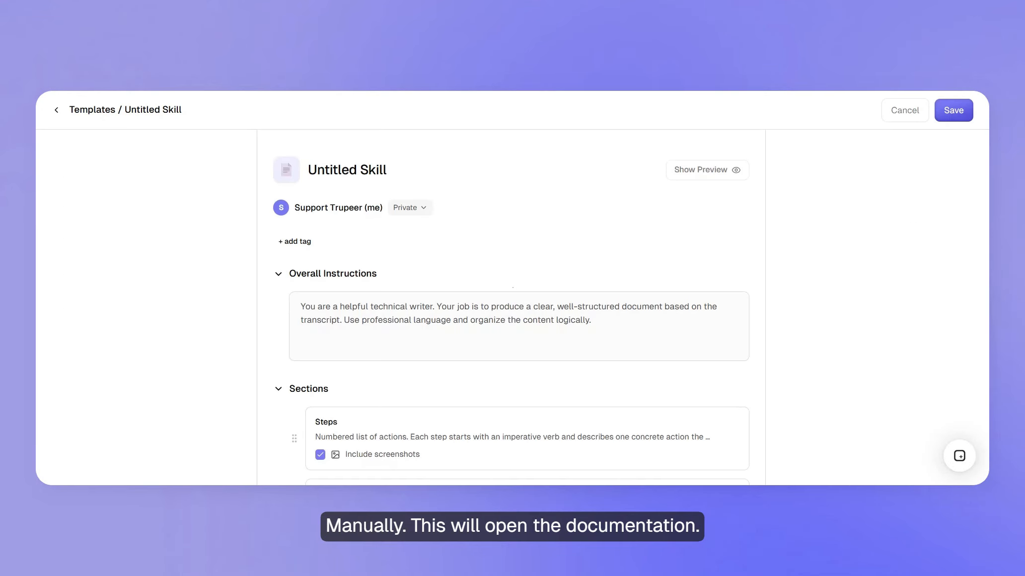
scroll(437, 244, down, 1)
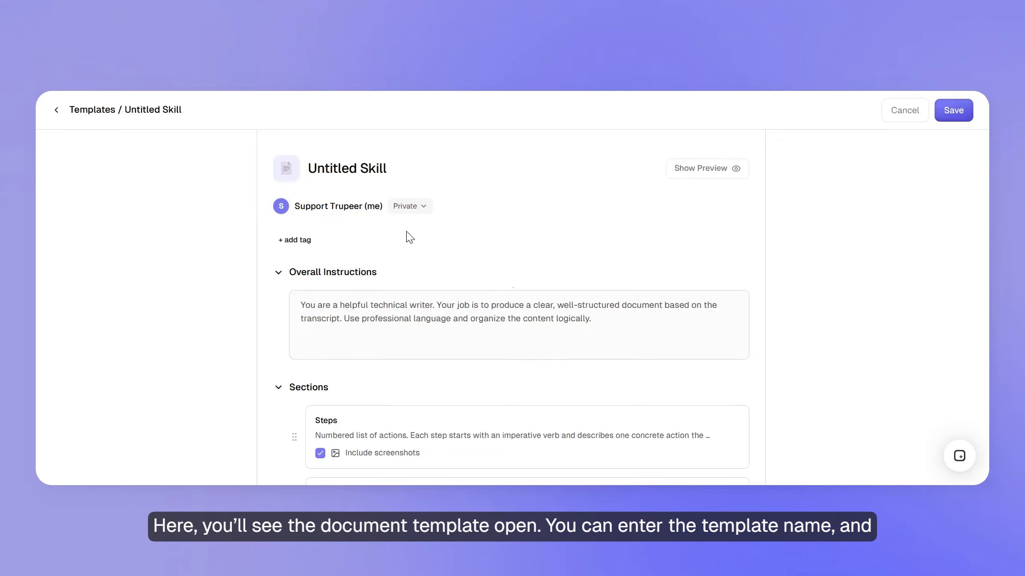
scroll(428, 279, down, 10)
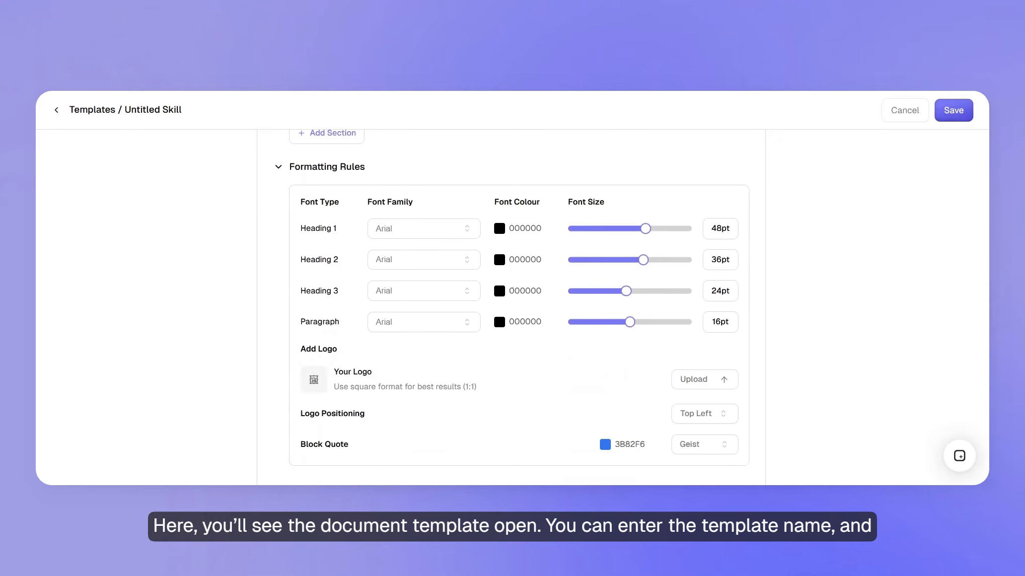
Rename the untitled skill as temp1
scroll(511, 307, up, 10)
drag(386, 170, 309, 176)
key(BackSpace)
text(temp1)
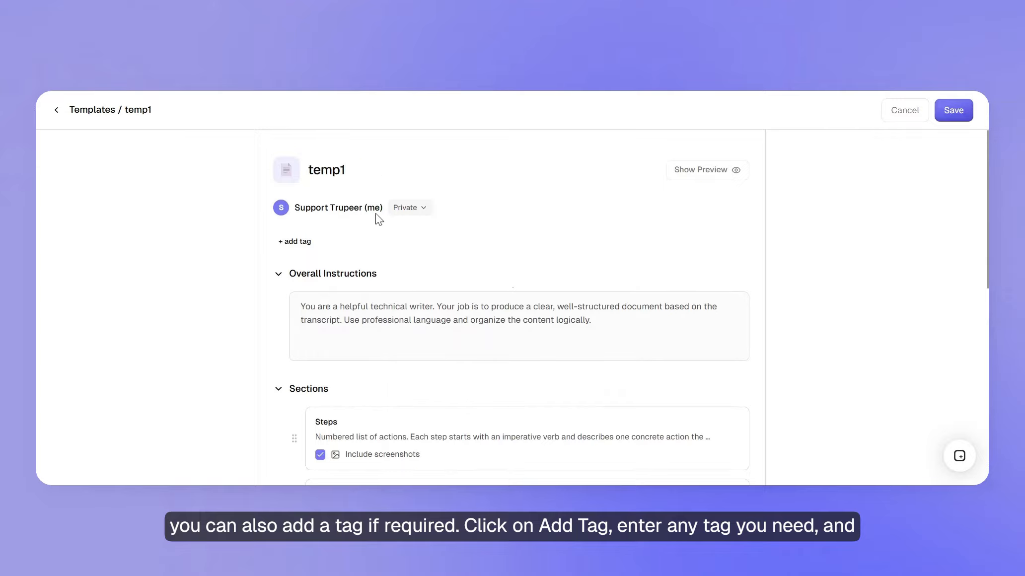
Open an empty tag entry for the skill, then open the overall instructions for editing
scroll(379, 220, down, 1)
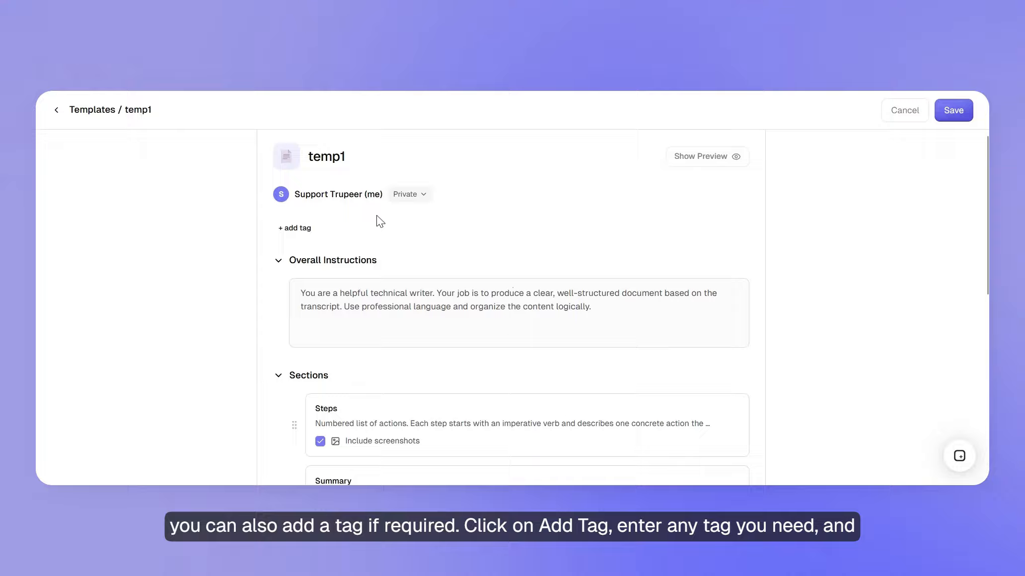
click(291, 234)
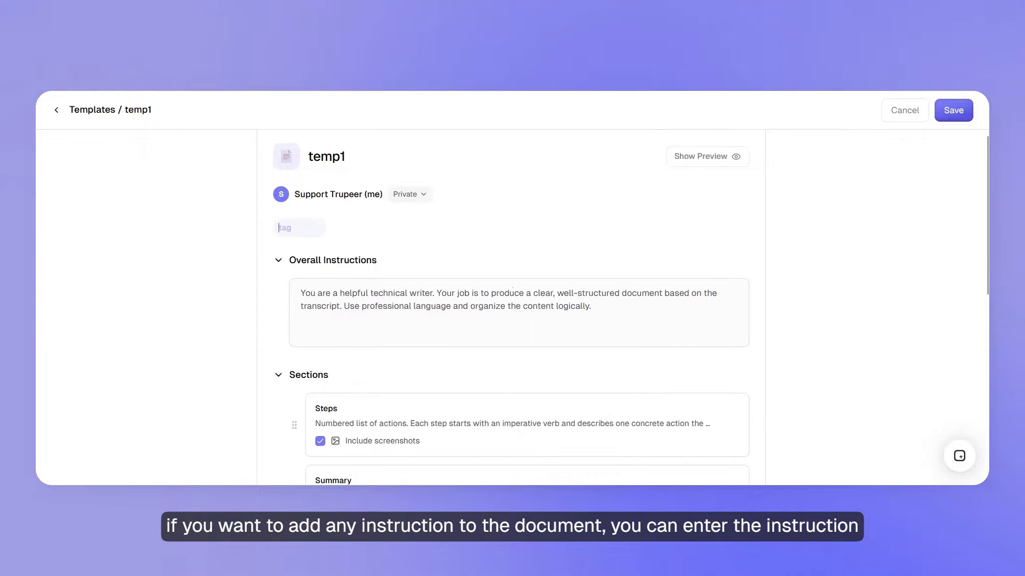
scroll(336, 266, down, 1)
click(356, 303)
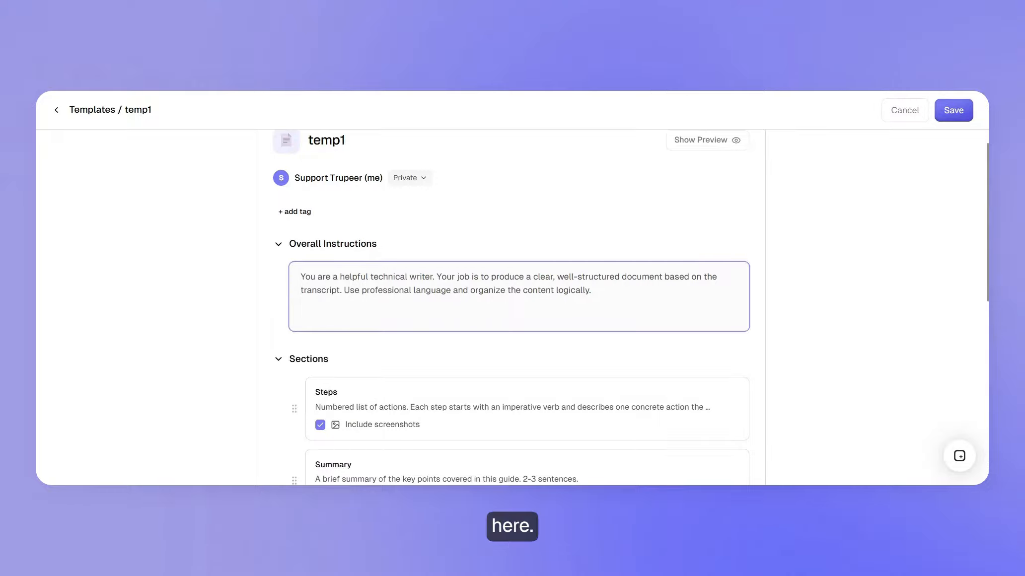
Add a third section below the Summary section and delete it again
scroll(356, 304, down, 1)
scroll(348, 310, down, 3)
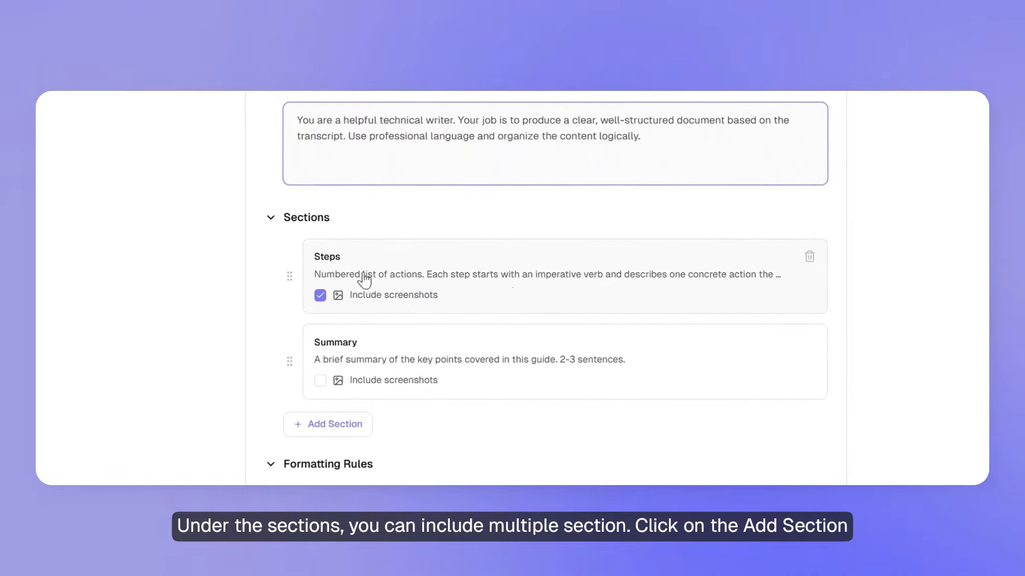
click(334, 423)
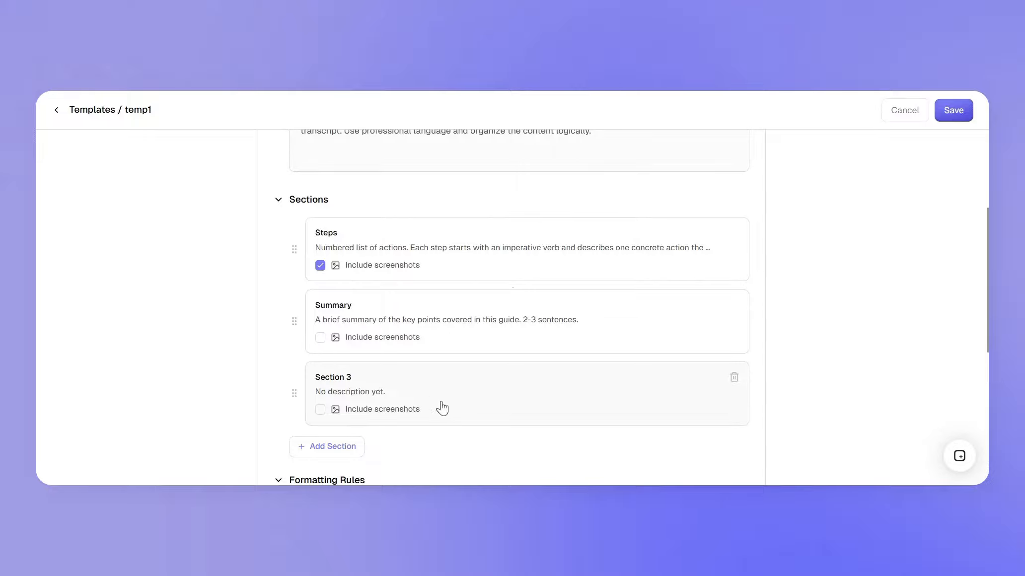
click(734, 378)
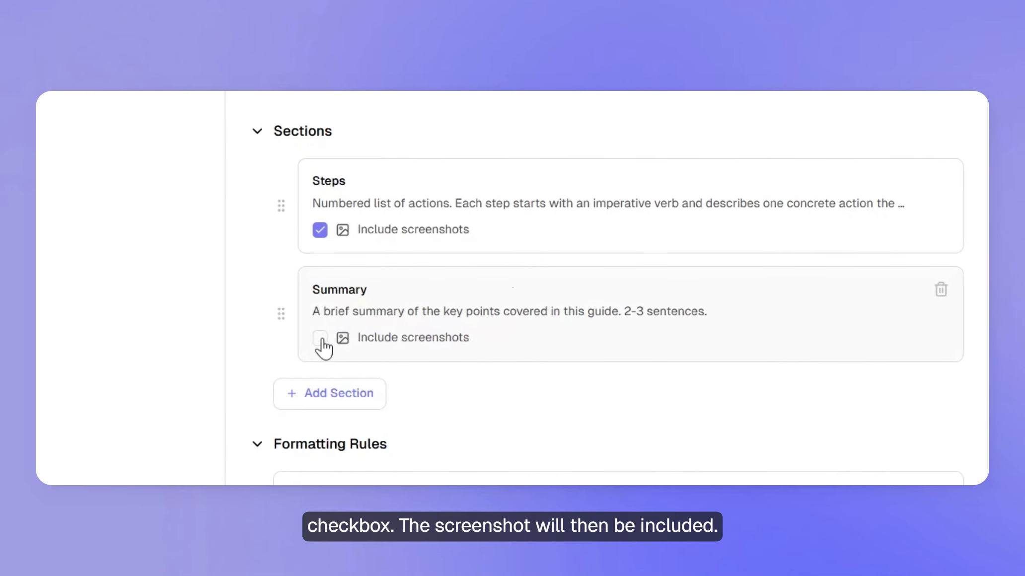
Include screenshots in the Summary section, then exclude them again
click(320, 339)
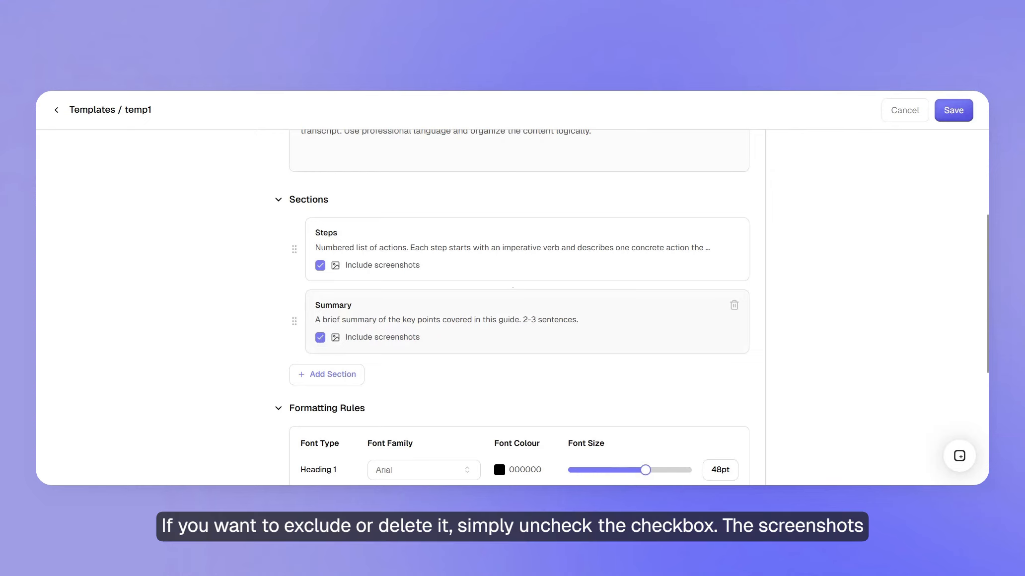
click(321, 339)
Set the Heading 1 font family to Trebuchet MS in the formatting rules
scroll(390, 342, down, 1)
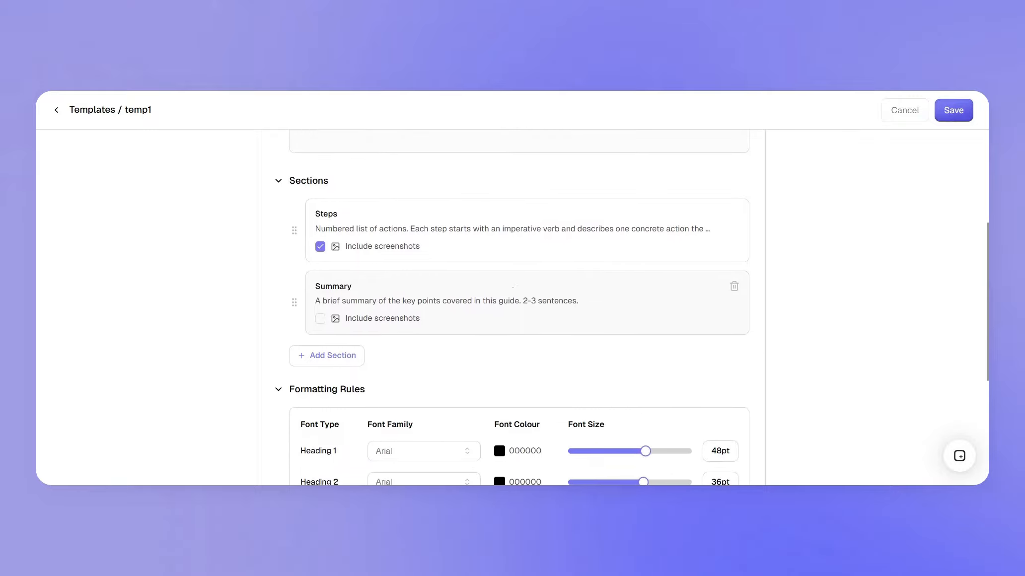
scroll(370, 337, down, 3)
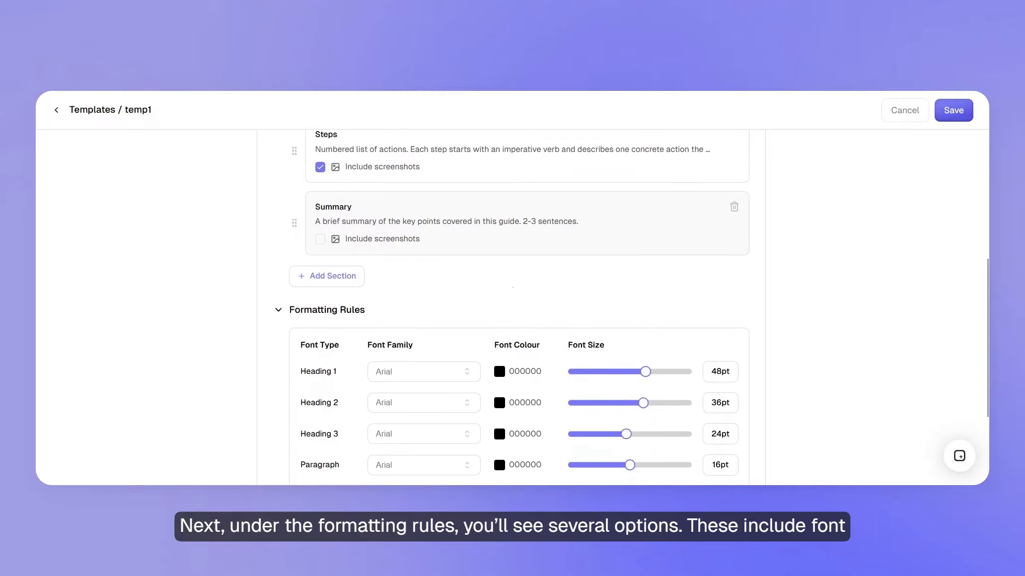
scroll(370, 338, down, 3)
scroll(377, 302, down, 1)
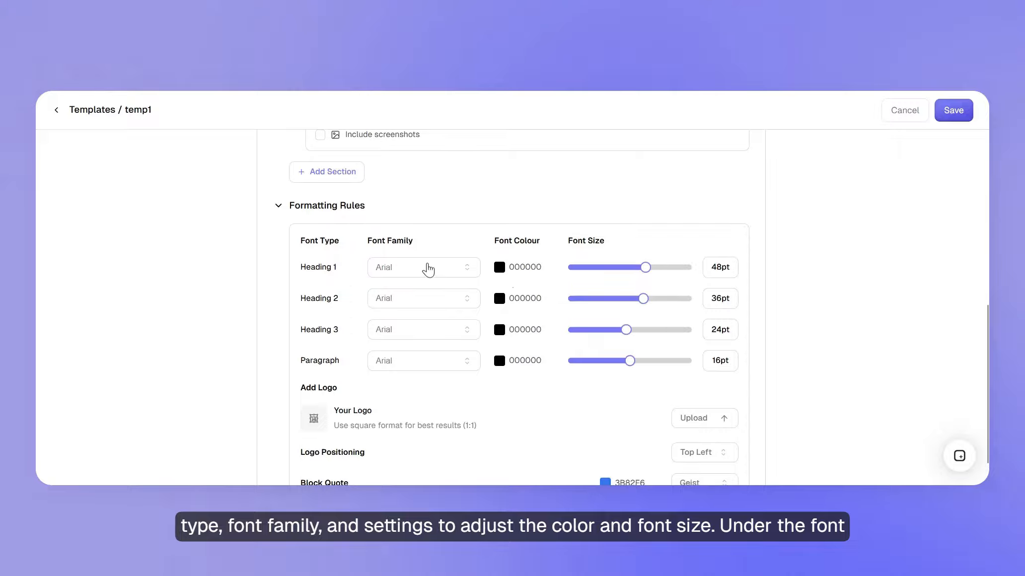
click(418, 273)
scroll(425, 372, down, 3)
click(425, 368)
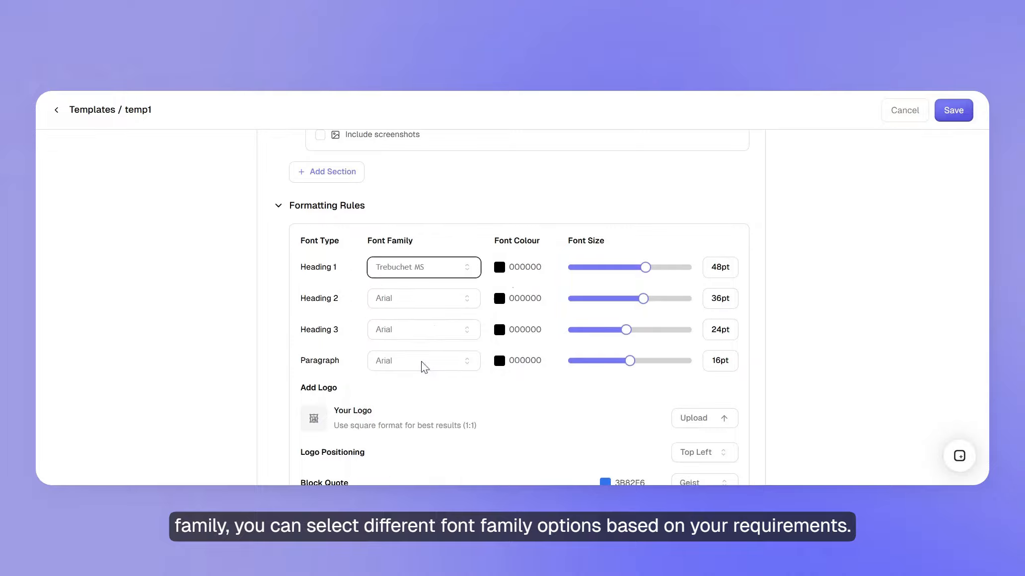
Set the Heading 1 font colour to E29898 and its font size to 34 pt
click(503, 272)
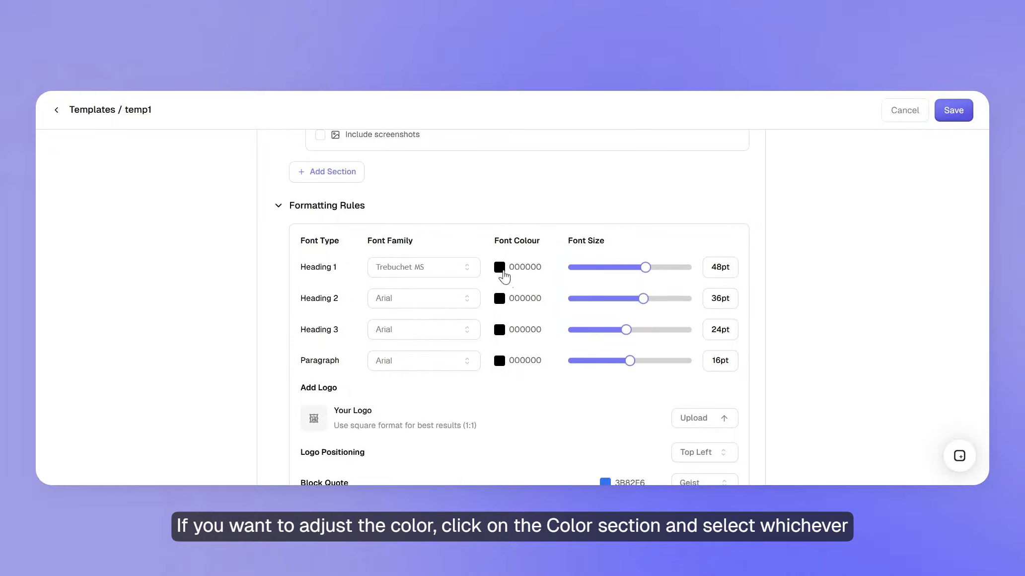
click(605, 323)
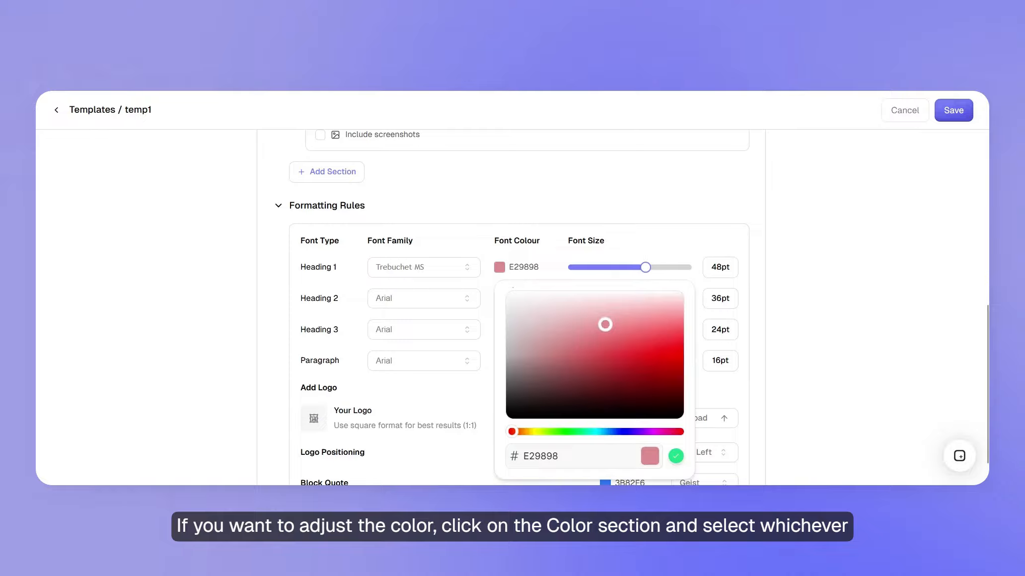
click(621, 252)
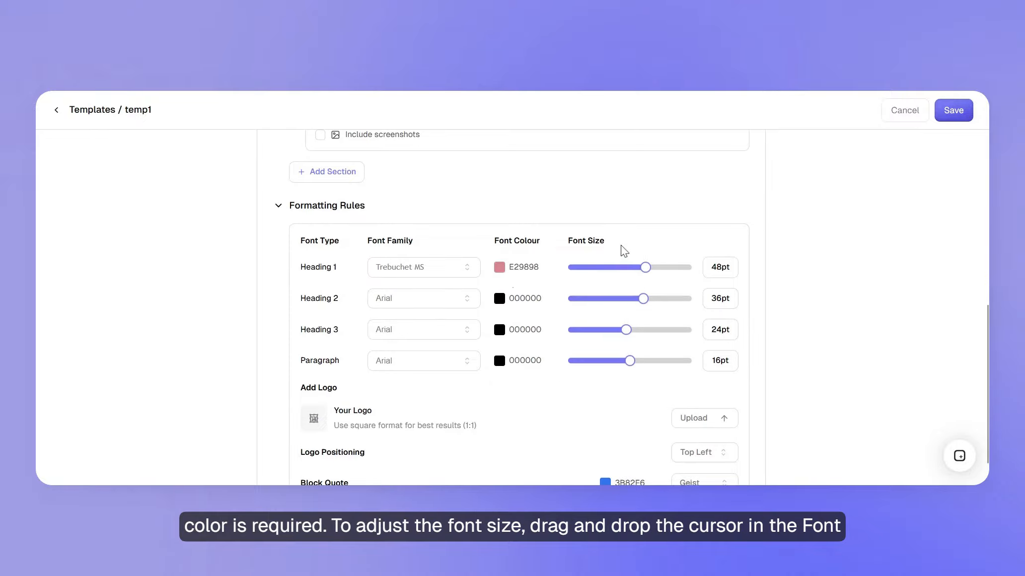
drag(647, 271, 619, 274)
Set the logo positioning to Bottom Left
scroll(662, 248, down, 1)
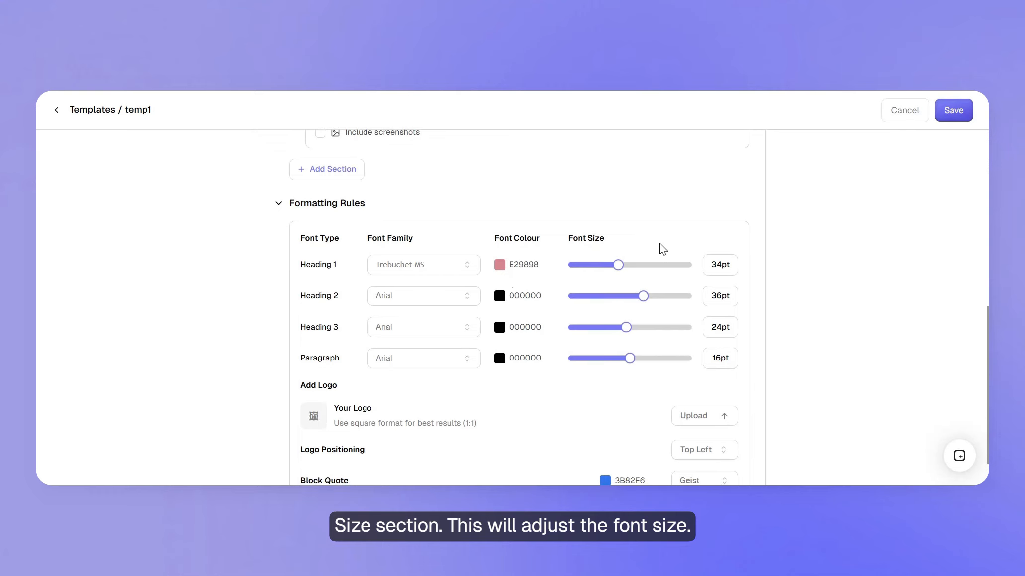
scroll(453, 368, down, 1)
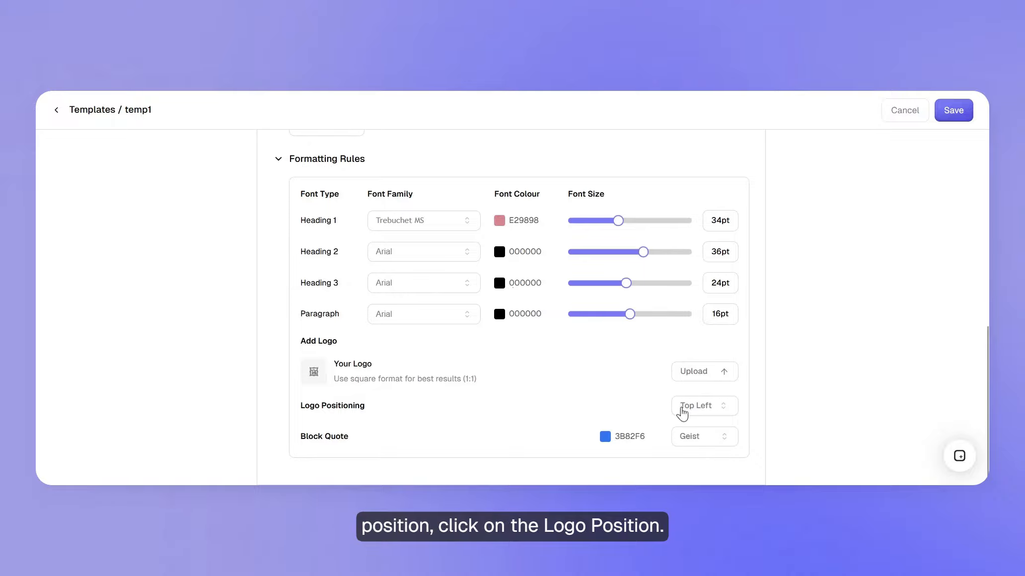
click(688, 410)
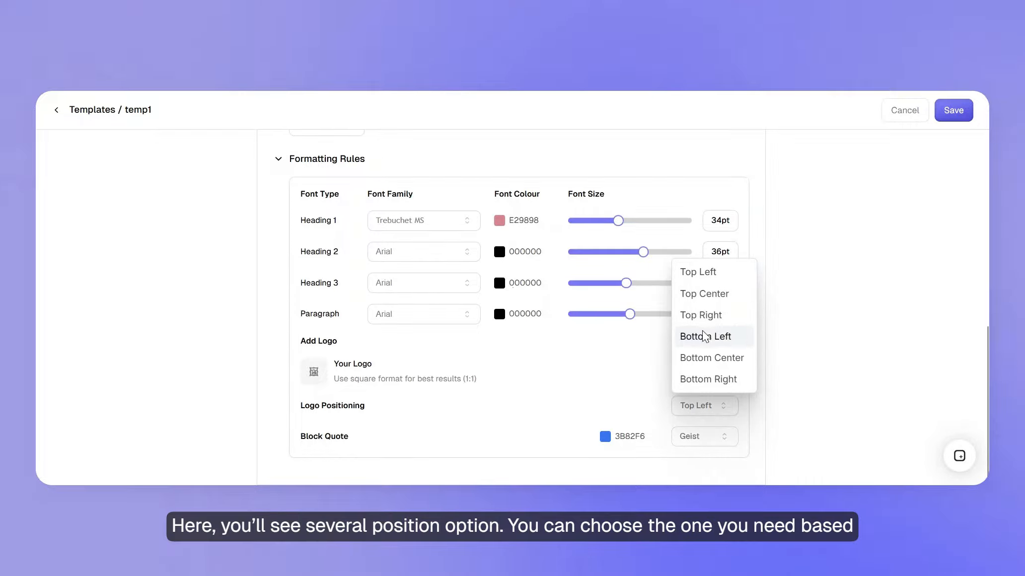
key(Escape)
click(694, 406)
click(690, 341)
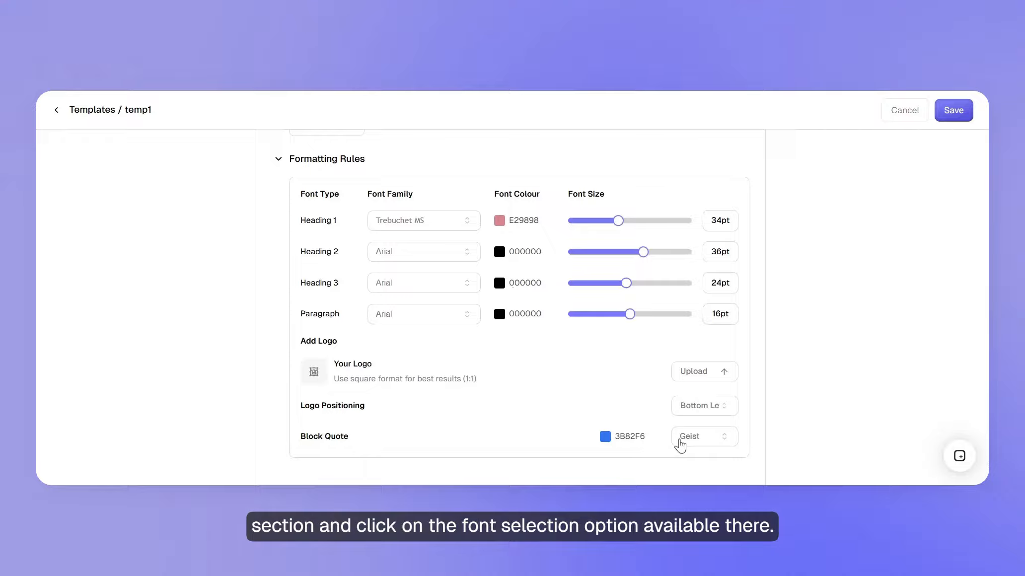
Set the block quote font to Comic Sans MS
click(688, 443)
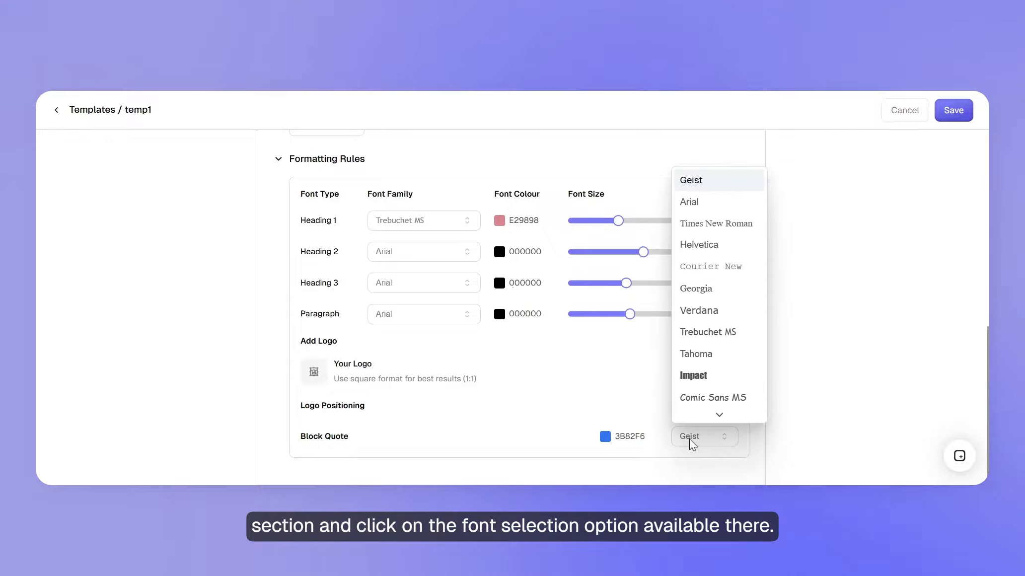
scroll(716, 408, down, 1)
scroll(701, 313, down, 2)
click(702, 319)
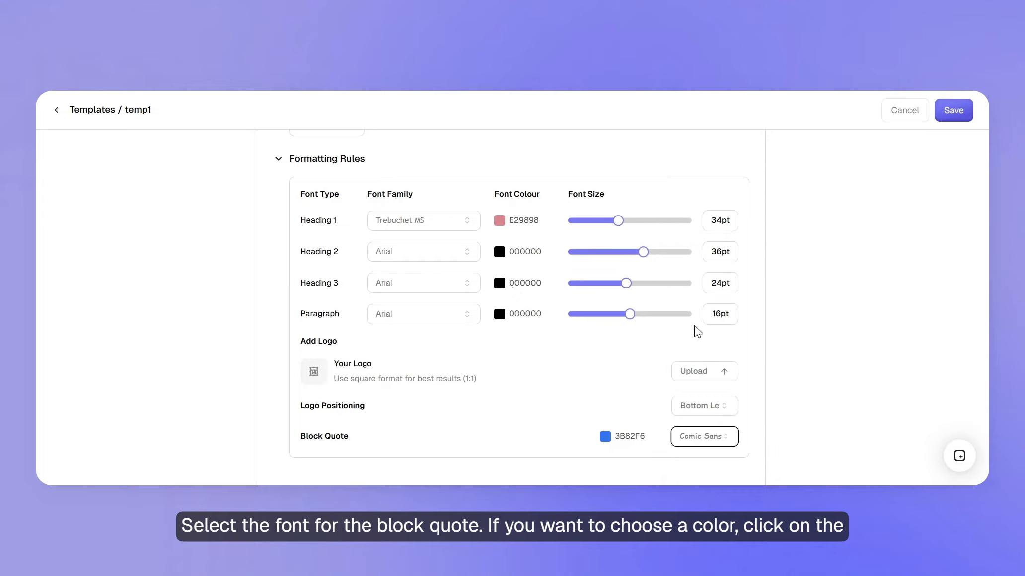
Set the block quote colour to 94B5EB
click(604, 439)
drag(657, 262, 733, 267)
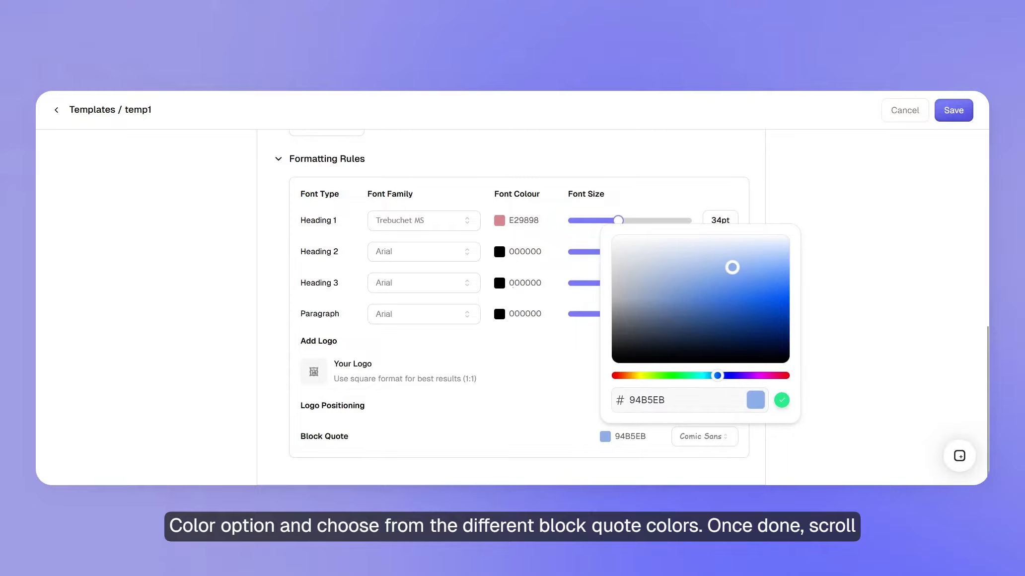
click(883, 296)
scroll(881, 288, up, 10)
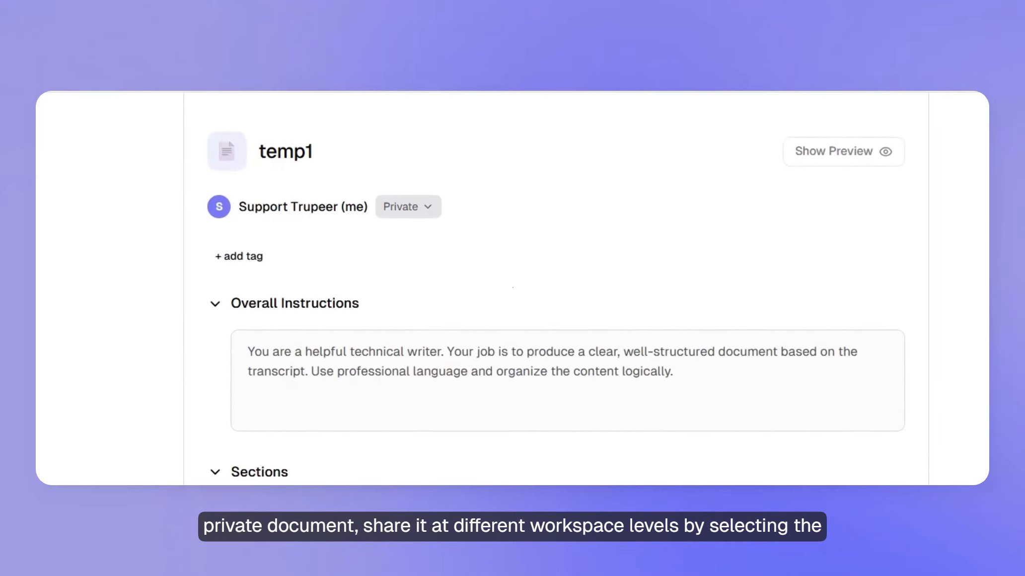
Set the temp1 skill's sharing level to Private
click(415, 208)
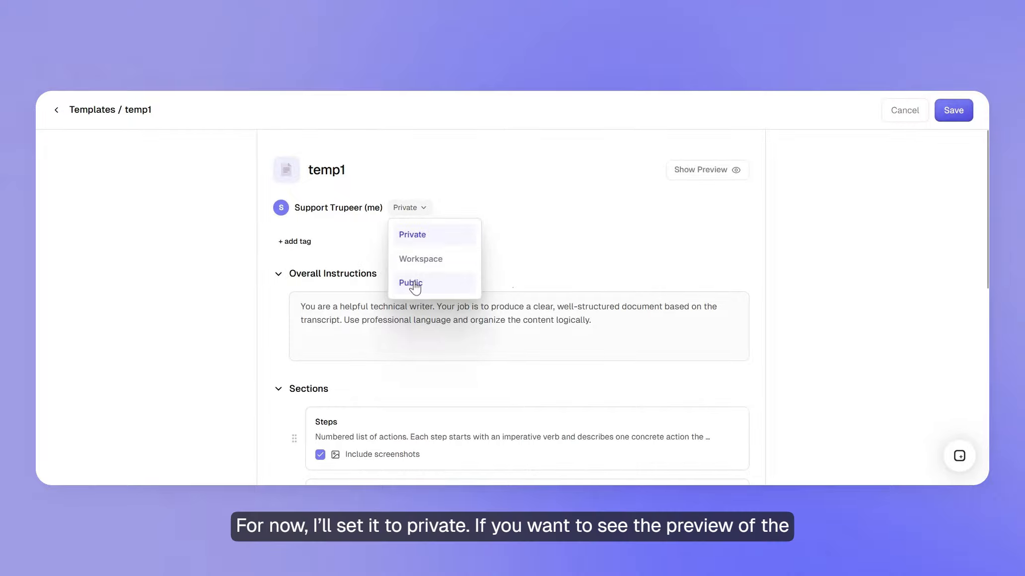
click(415, 237)
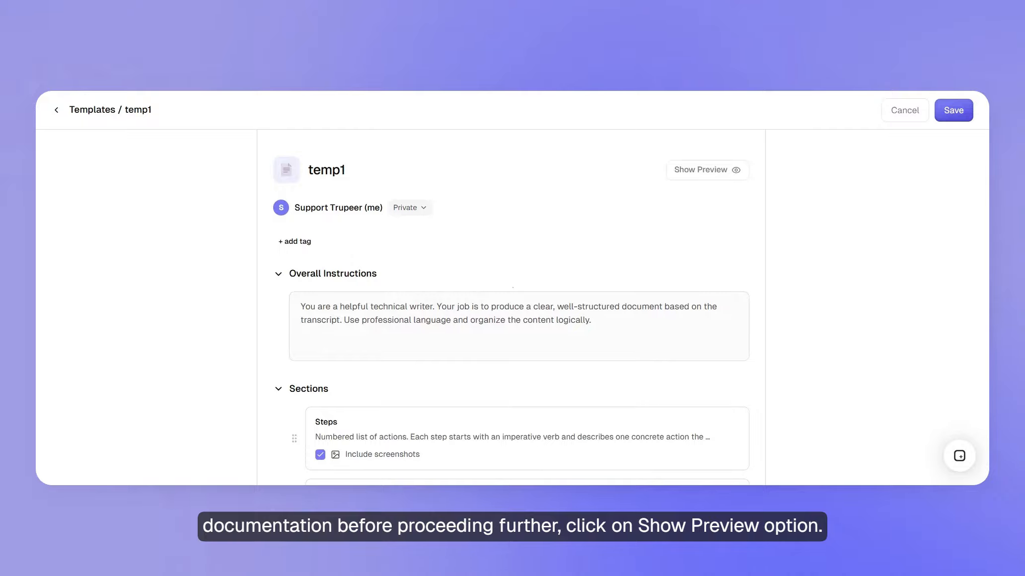
Show the sample preview of the temp1 skill and look through its title, block quote and Steps formatting
click(704, 181)
scroll(603, 317, down, 2)
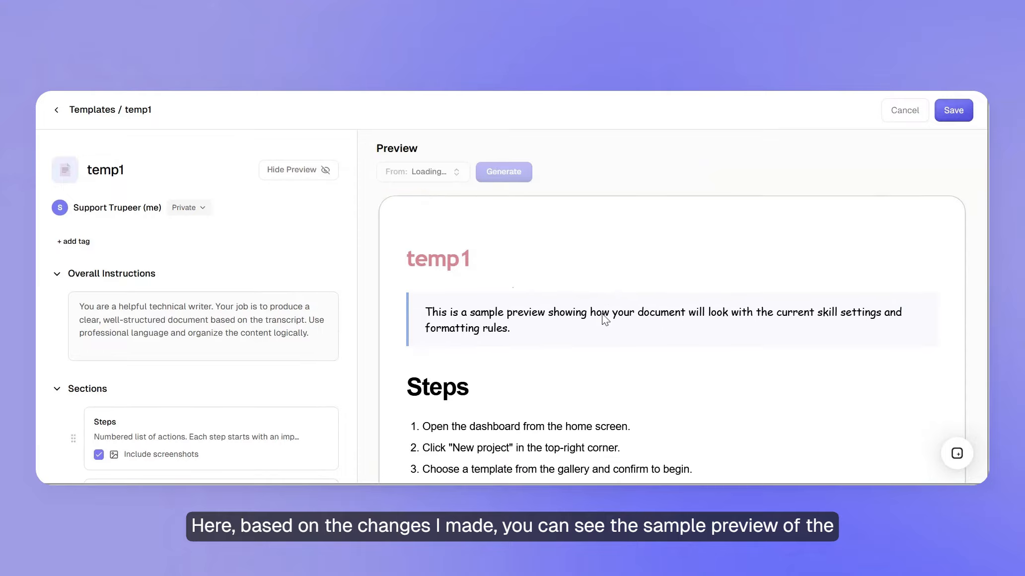
scroll(604, 319, down, 2)
scroll(672, 337, down, 1)
scroll(672, 338, up, 1)
scroll(672, 337, down, 4)
scroll(509, 297, up, 5)
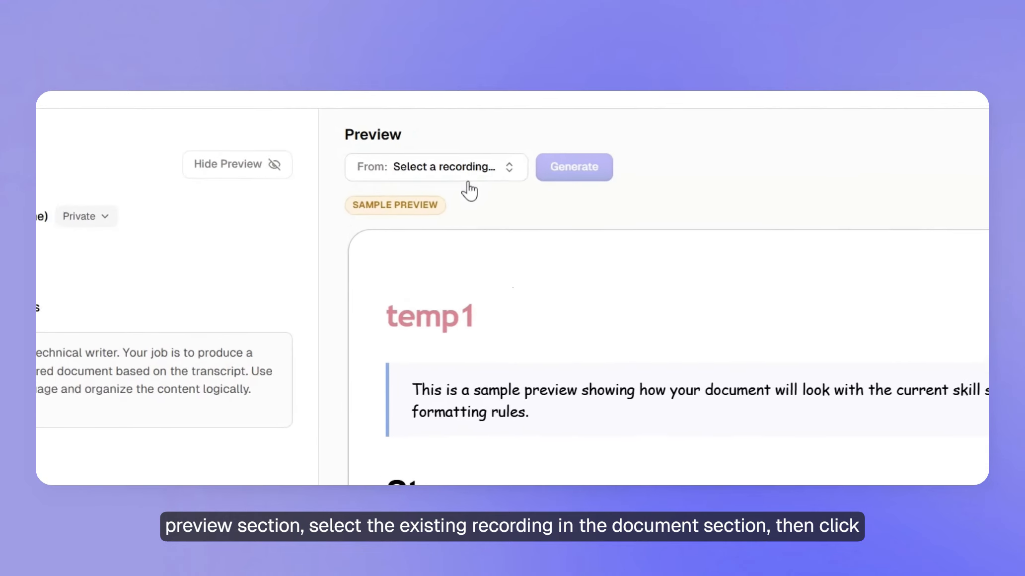
Generate a preview from the recording "How to send and accept a pending invitation on the Trupeer home page." and review the document
click(461, 176)
scroll(472, 328, down, 5)
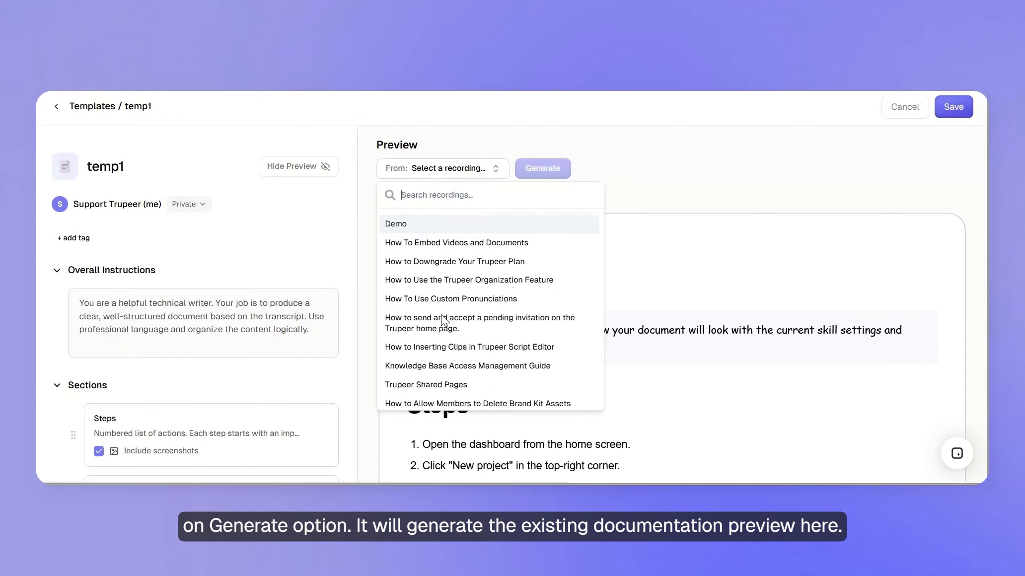
click(439, 320)
click(628, 173)
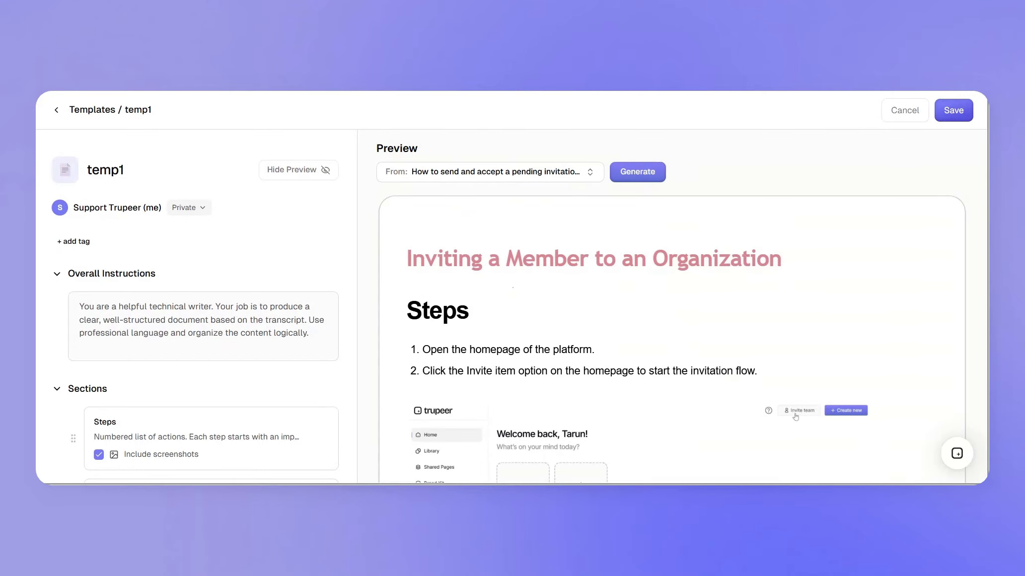
scroll(672, 338, down, 2)
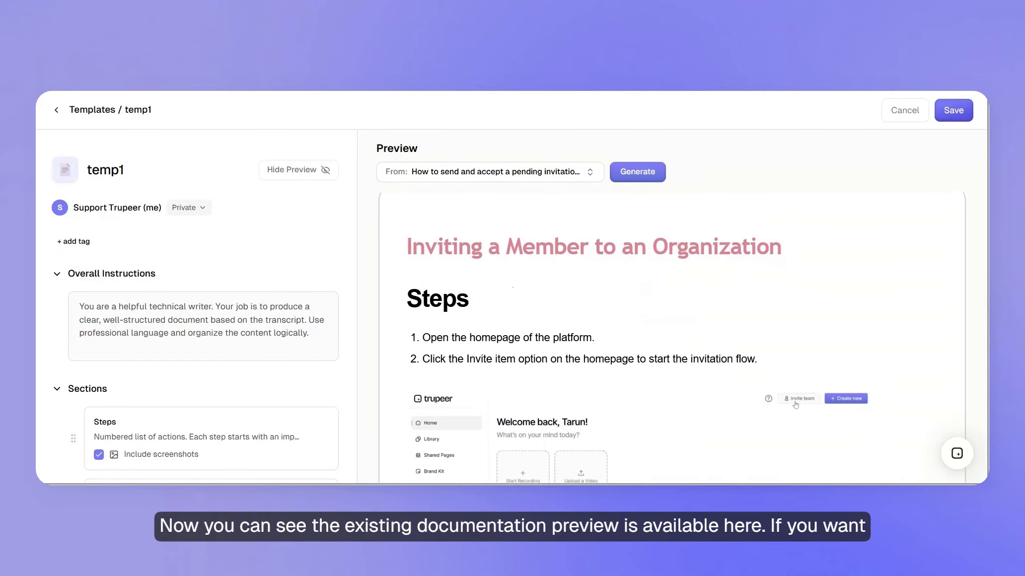
scroll(672, 337, down, 20)
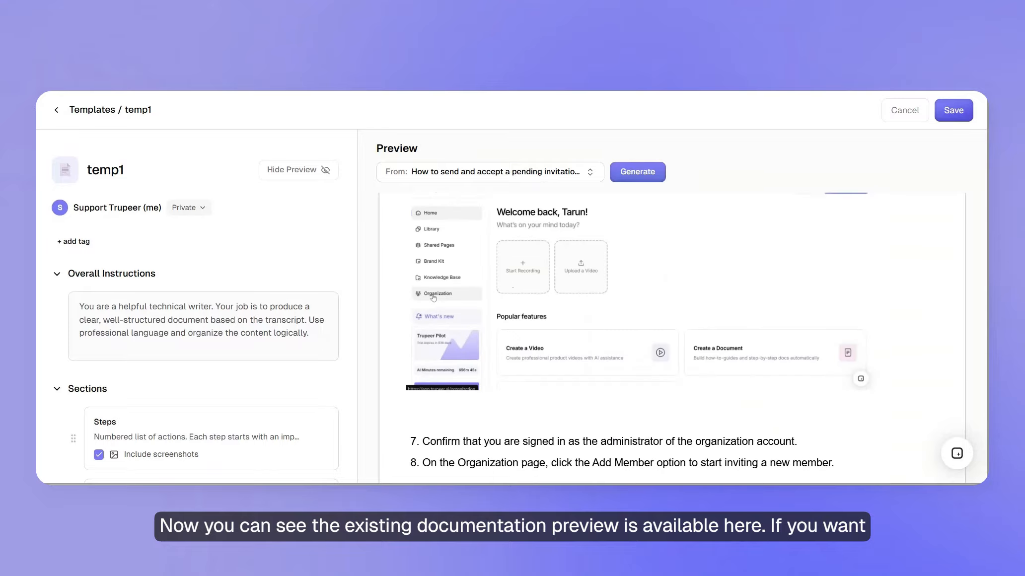
scroll(672, 337, up, 20)
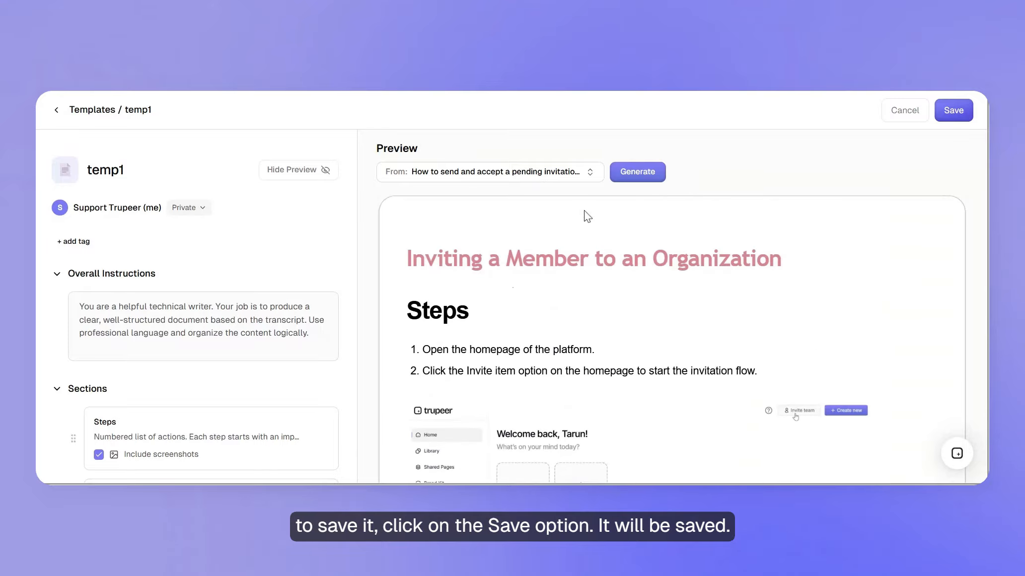
Save the temp1 skill and return to the list of doc skills
click(949, 119)
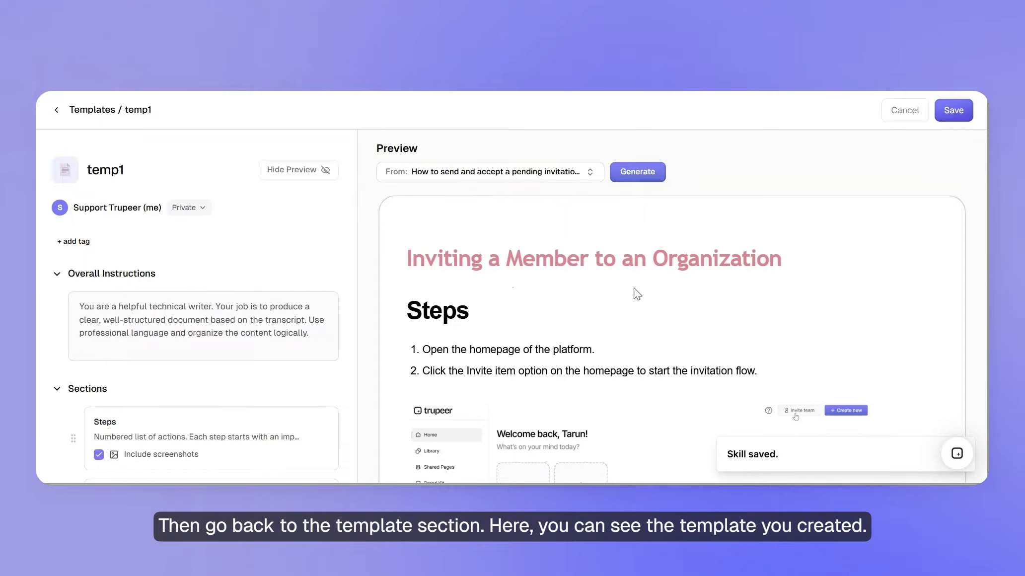
click(92, 111)
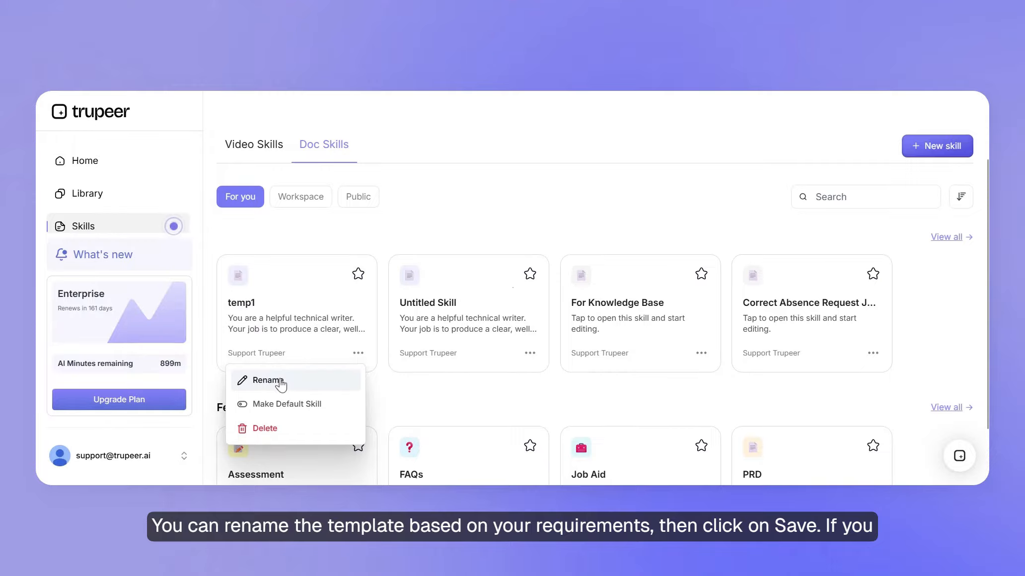
Rename the temp1 skill as temp
click(280, 384)
key(BackSpace)
click(612, 326)
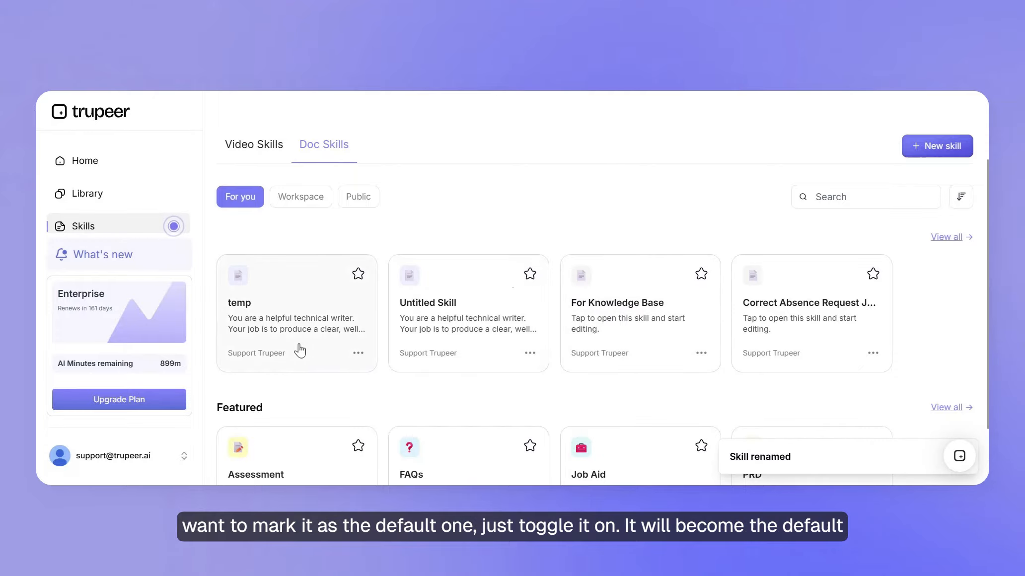
Make the temp skill the default doc skill
click(358, 354)
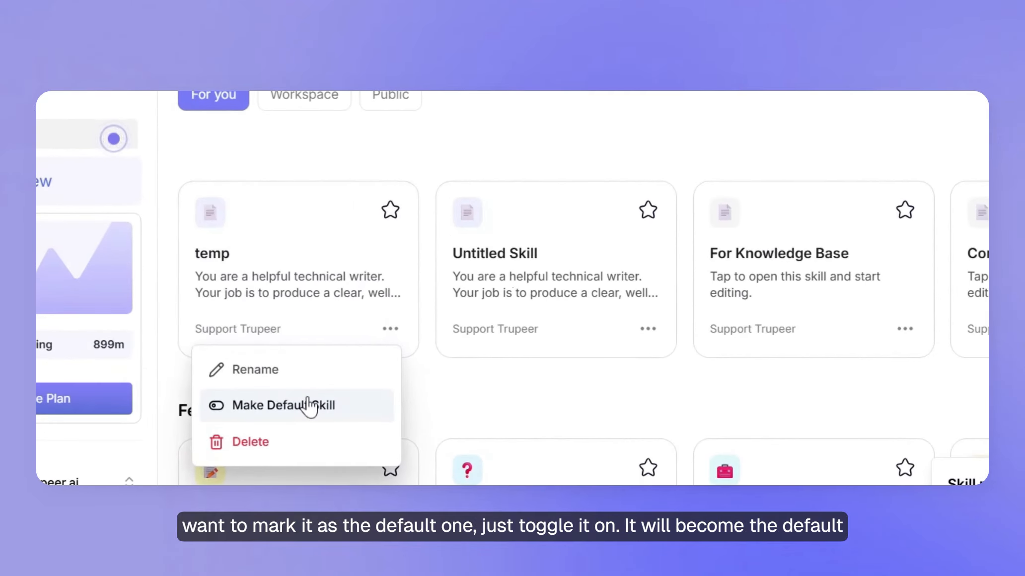
click(297, 406)
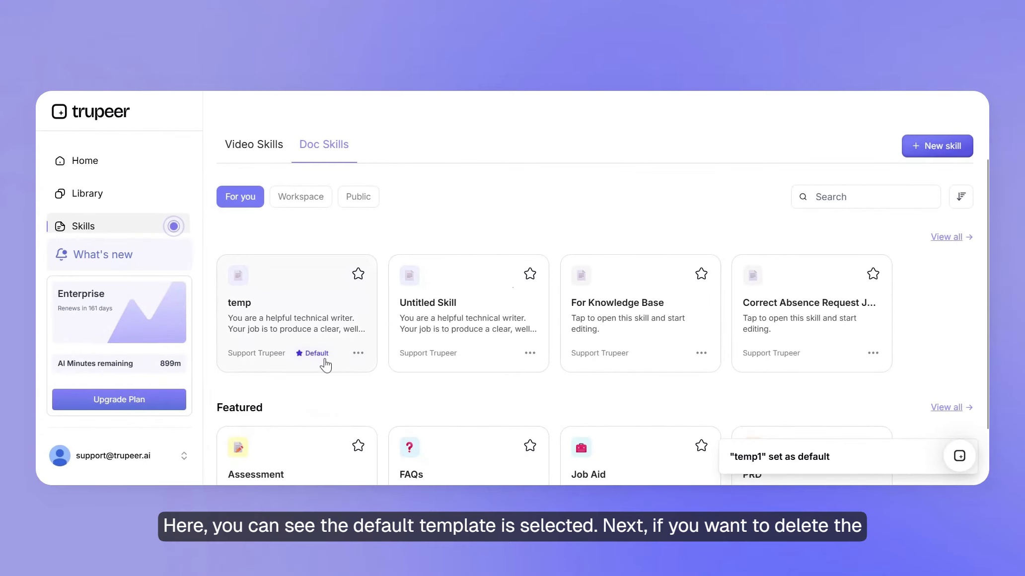
click(358, 354)
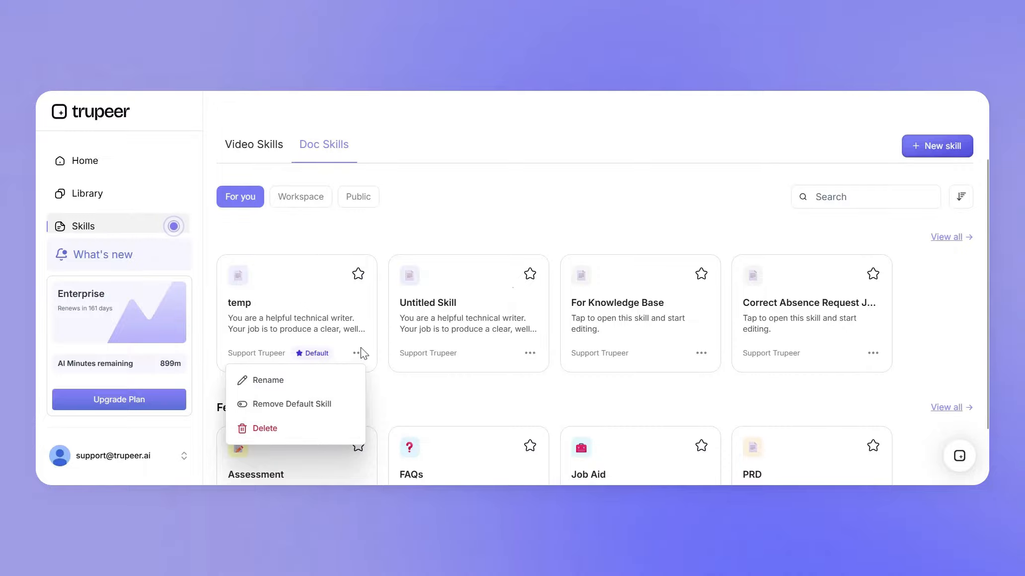
click(476, 203)
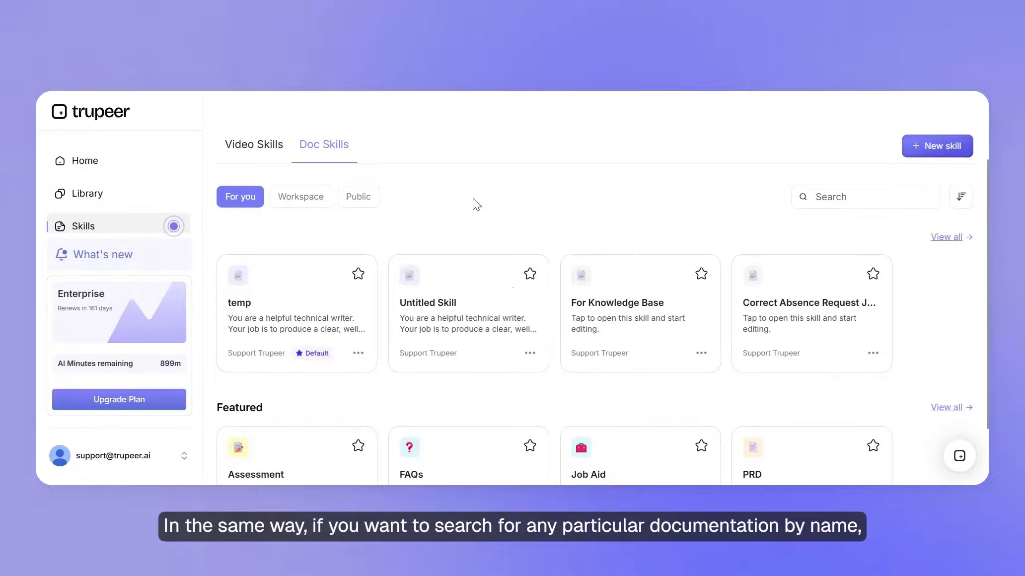
click(819, 197)
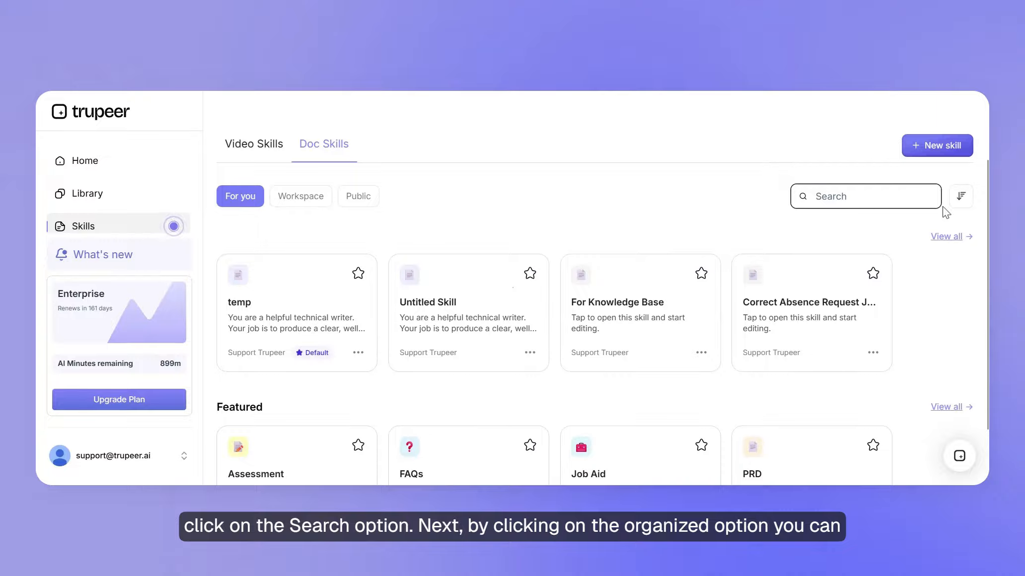
Sort the doc skills by Oldest, and switch the sort order to A → Z
click(960, 197)
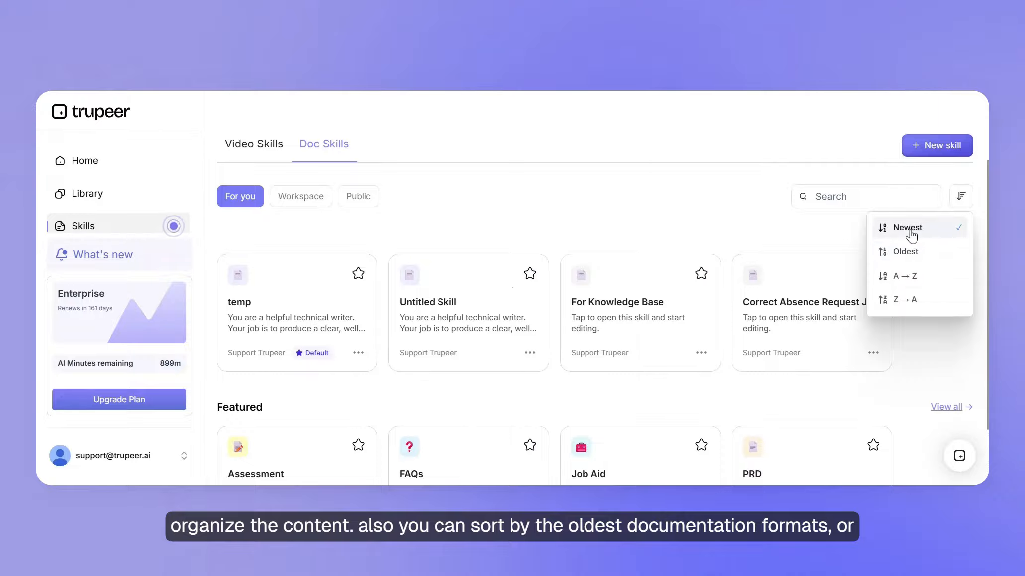
click(906, 252)
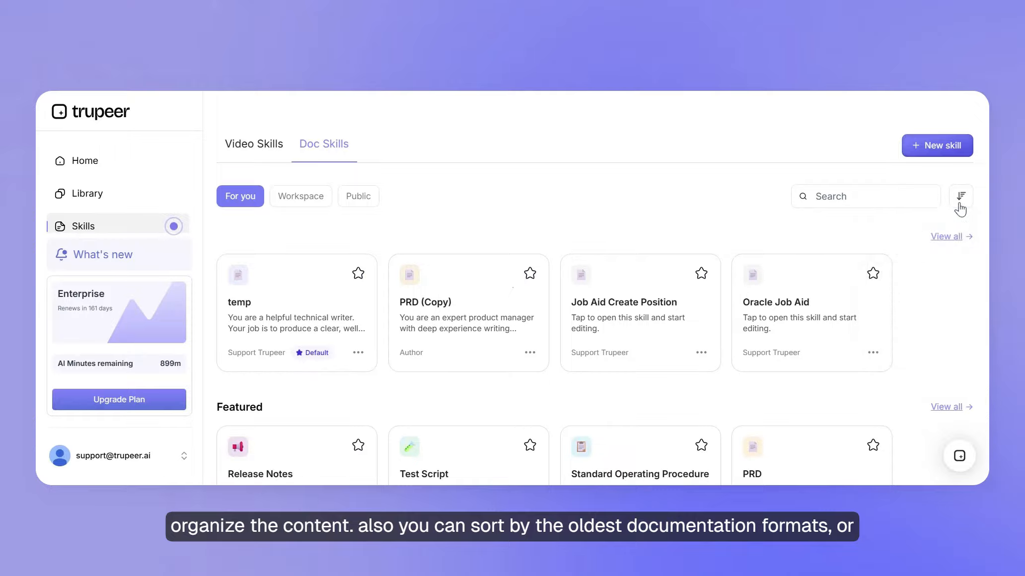
click(961, 198)
click(901, 275)
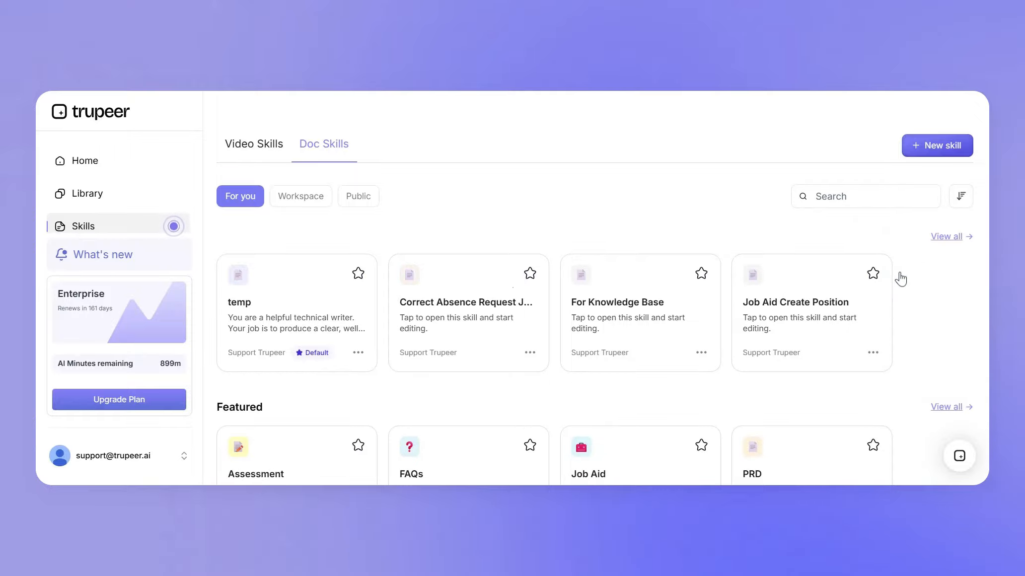
scroll(495, 252, up, 1)
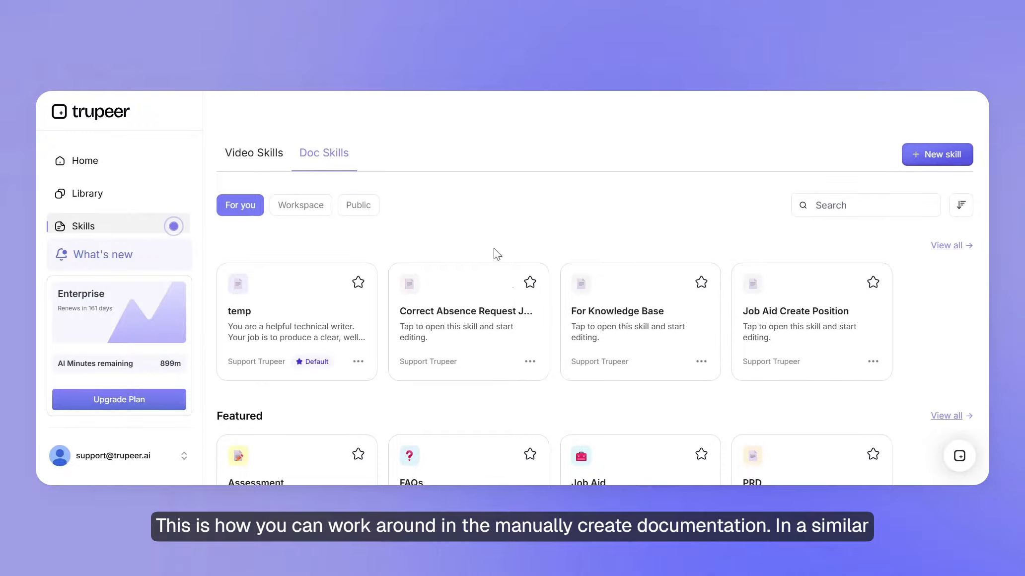